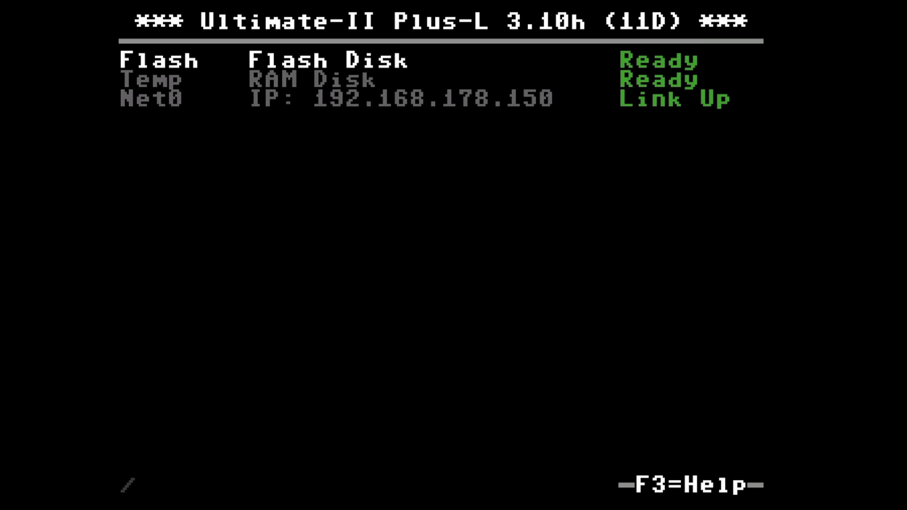
# Browse into /Flash/roms/ and highlight JiffyDOS_1541-II_6.00.bin.
pyautogui.press('Return')
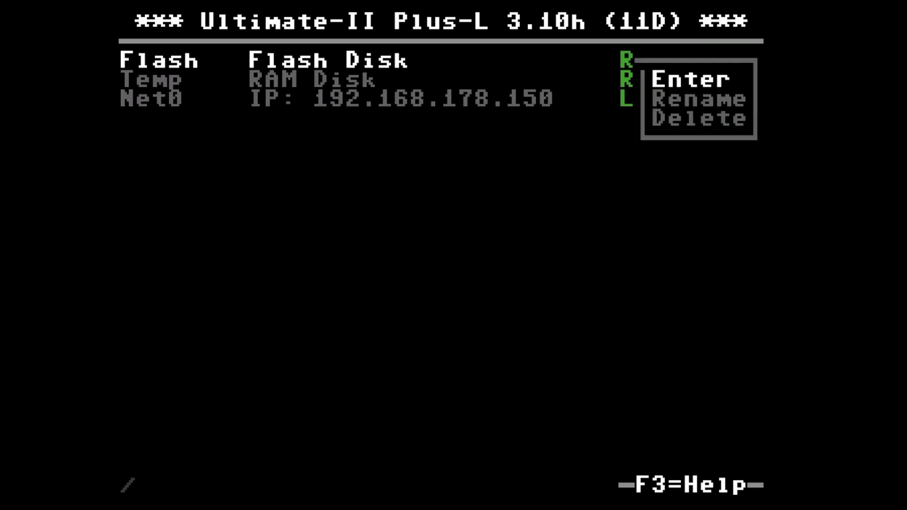
pyautogui.press('Return')
pyautogui.press('Down')
pyautogui.press('Down')
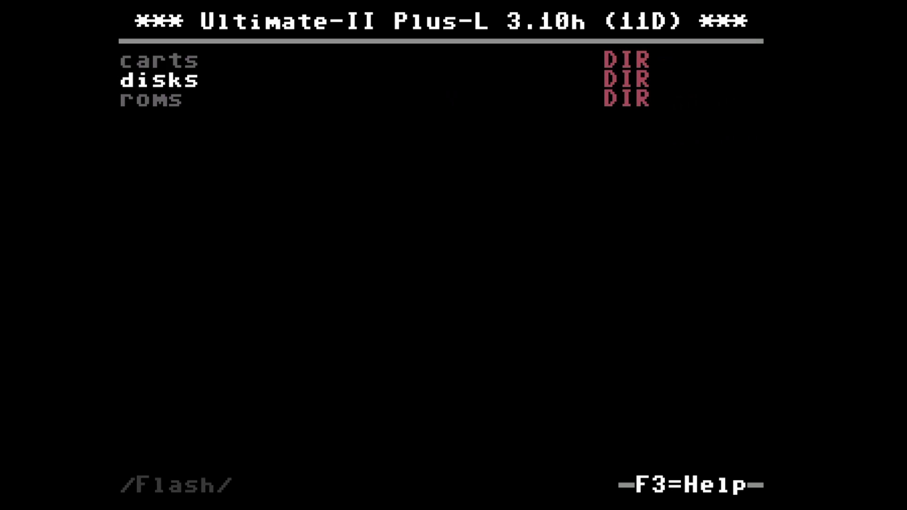
pyautogui.press('Return')
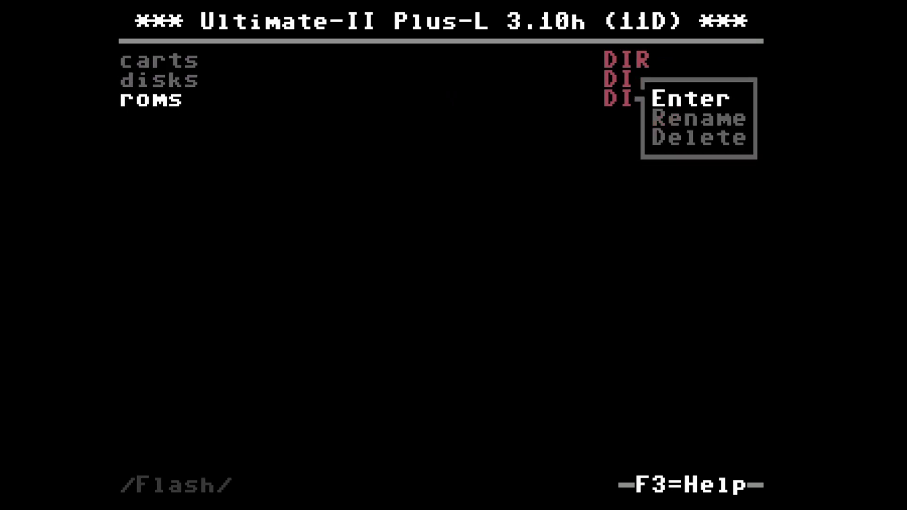
pyautogui.press('Return')
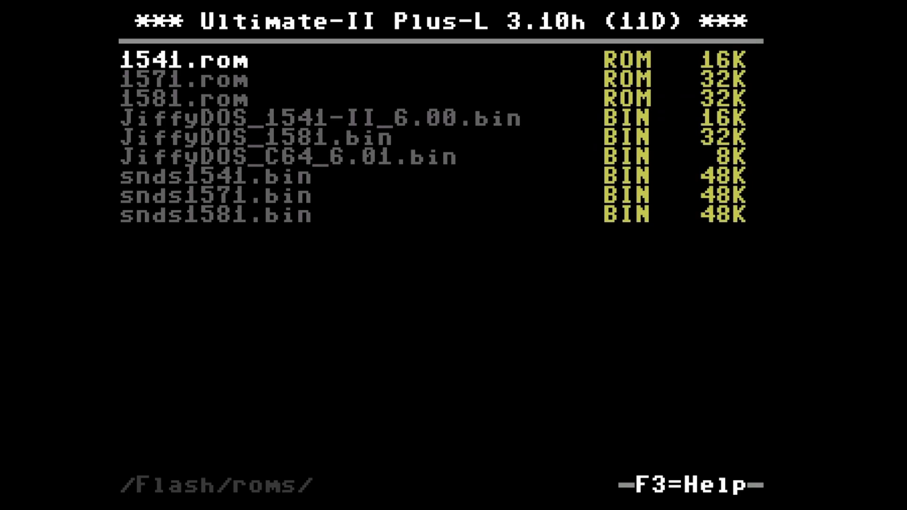
pyautogui.press('Down')
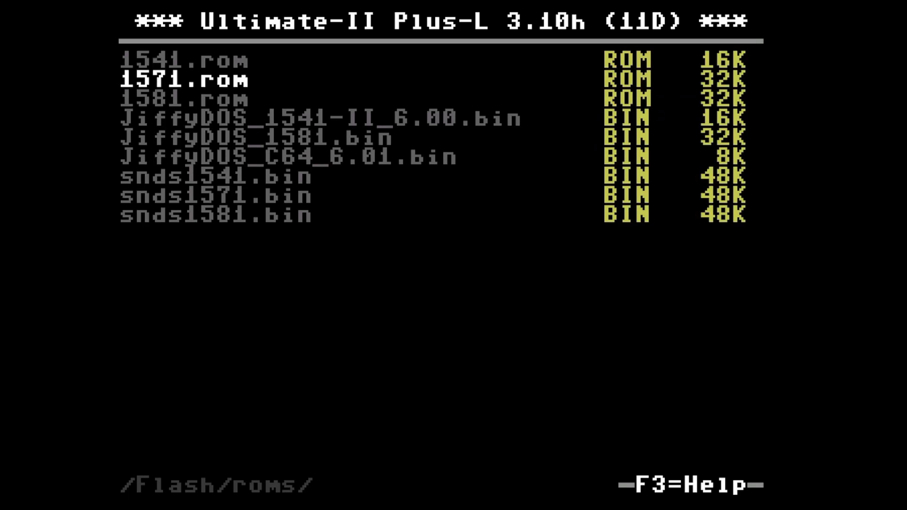
pyautogui.press('Down')
pyautogui.press('Down')
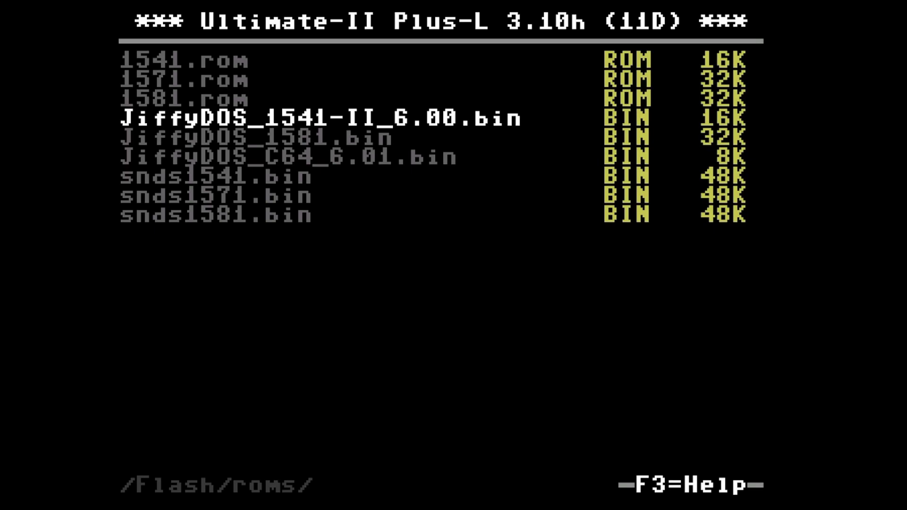
# Set JiffyDOS_1541-II_6.00.bin as the 1541 drive ROM.
pyautogui.press('Return')
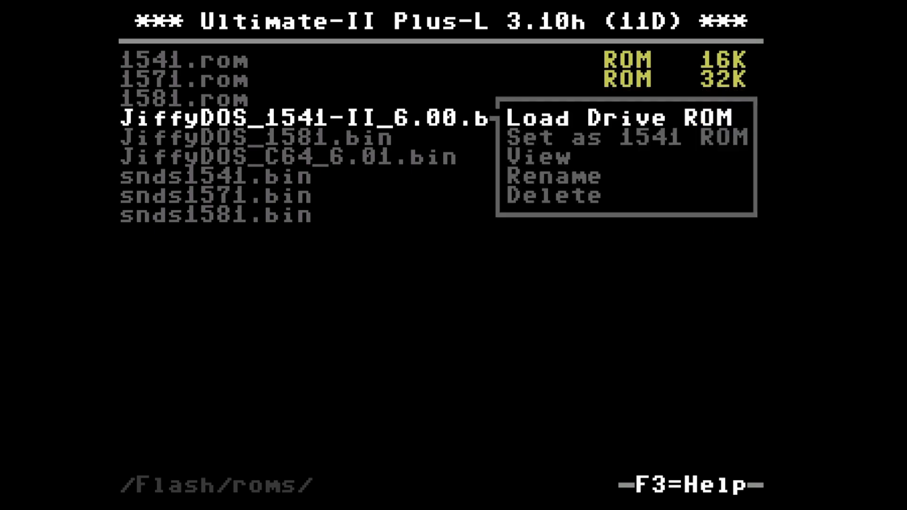
pyautogui.press('Down')
pyautogui.press('Return')
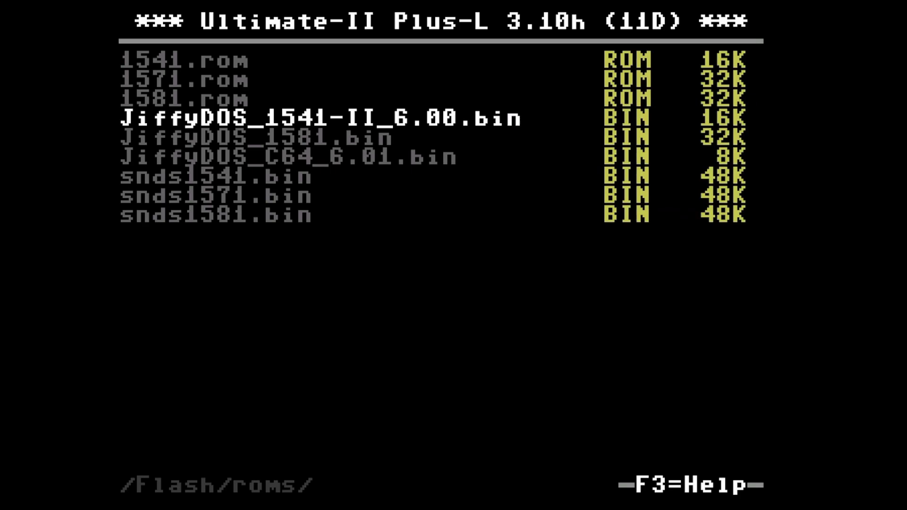
# Set JiffyDOS_C64_6.01.bin as the C64 kernal ROM.
pyautogui.press('Down')
pyautogui.press('Down')
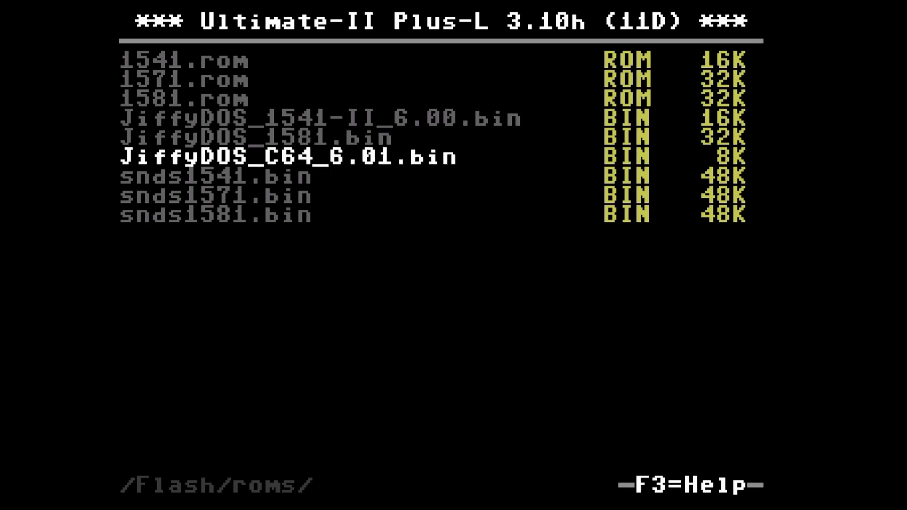
pyautogui.press('Return')
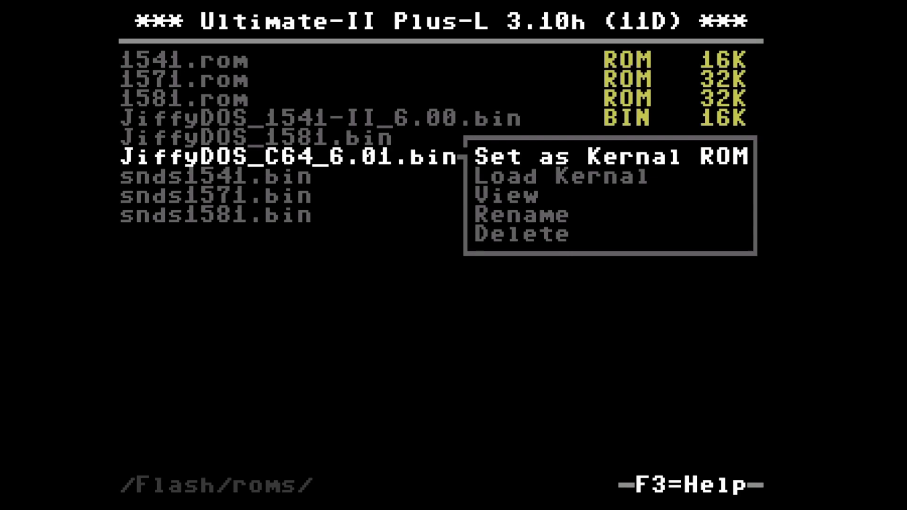
pyautogui.press('Return')
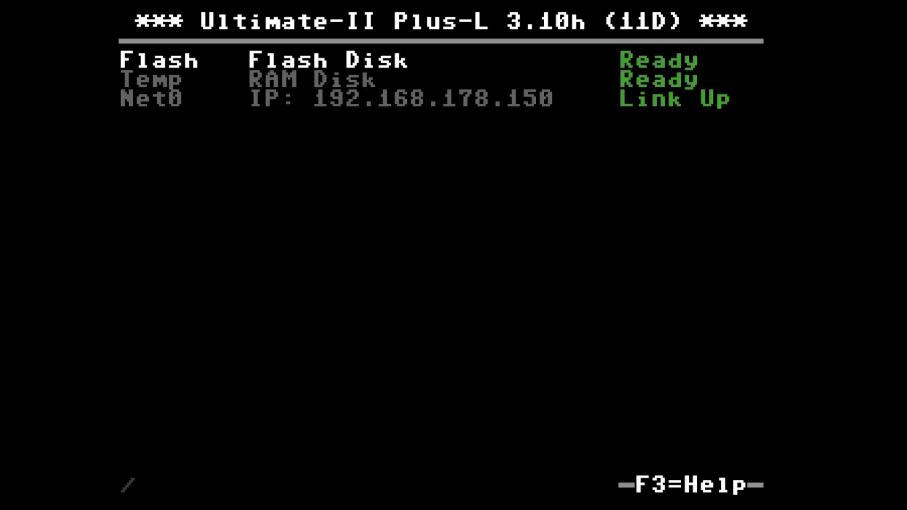
# View the Version Information and drive status with F3, then close it.
pyautogui.press('F3')
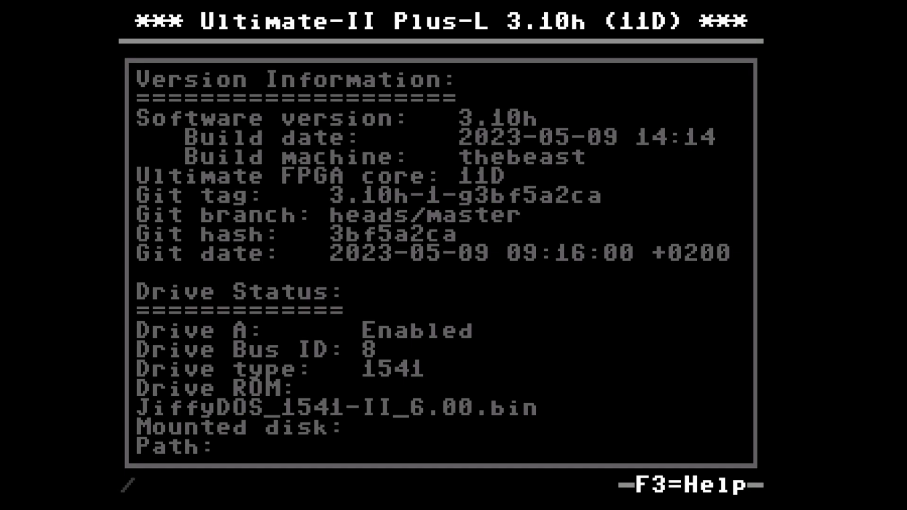
pyautogui.press('Escape')
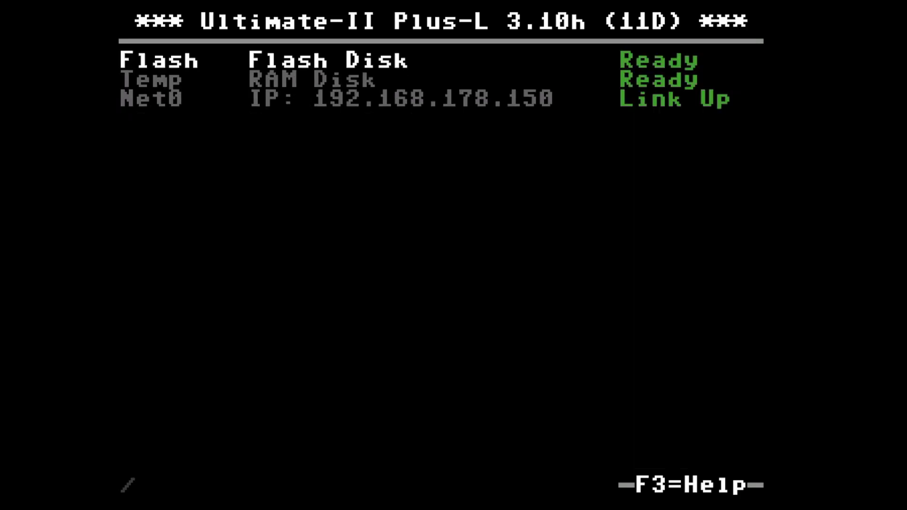
# Return to the cartridge menu and browse to the /Flash/disks/ folder.
pyautogui.press('Escape')
pyautogui.press('Return')
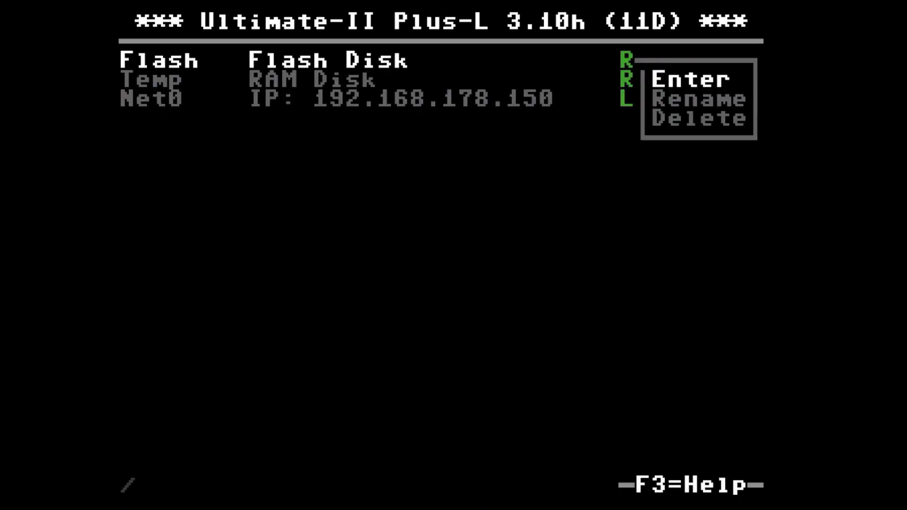
pyautogui.press('Return')
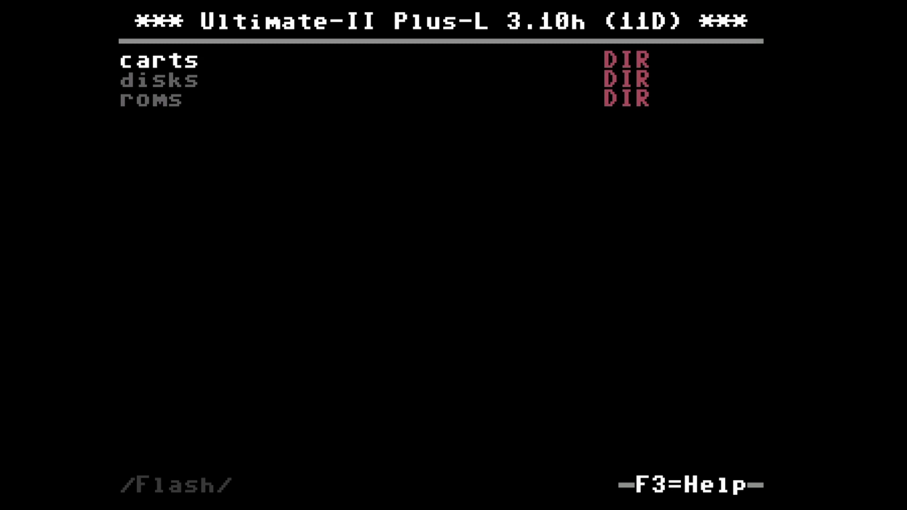
pyautogui.press('Down')
pyautogui.press('Return')
pyautogui.press('Return')
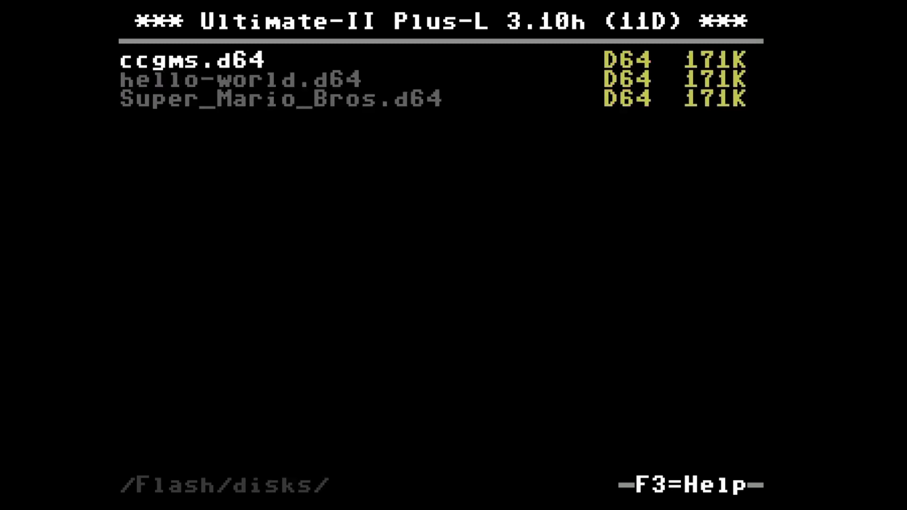
# Mount hello-world.d64 and exit to the JiffyDOS V6.01 READY screen.
pyautogui.press('Down')
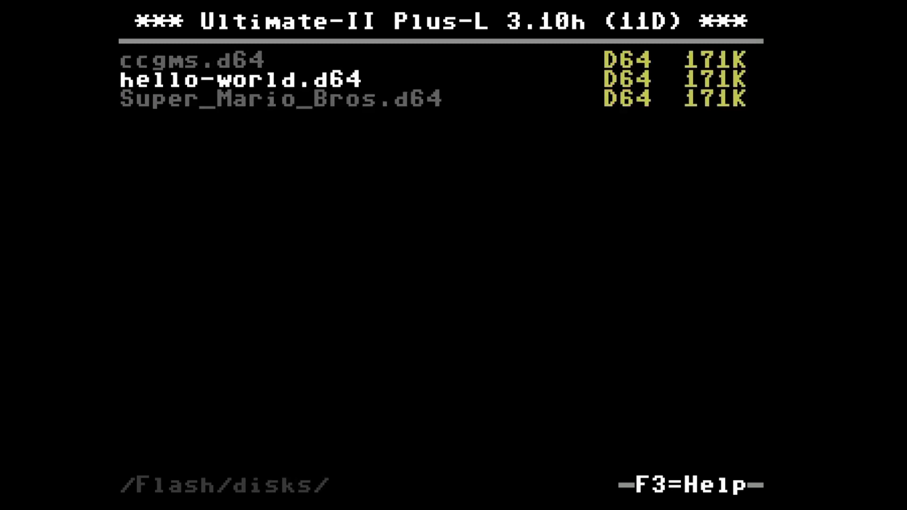
pyautogui.press('Return')
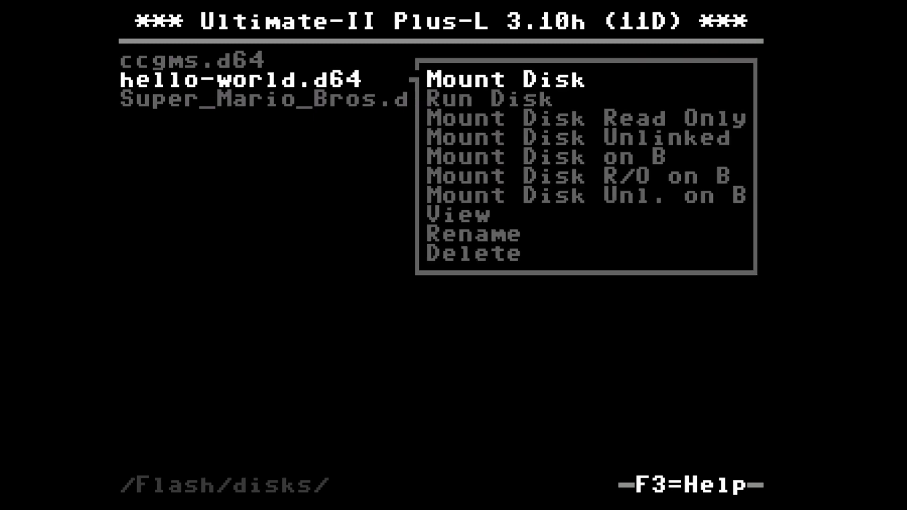
pyautogui.press('Return')
pyautogui.press('Escape')
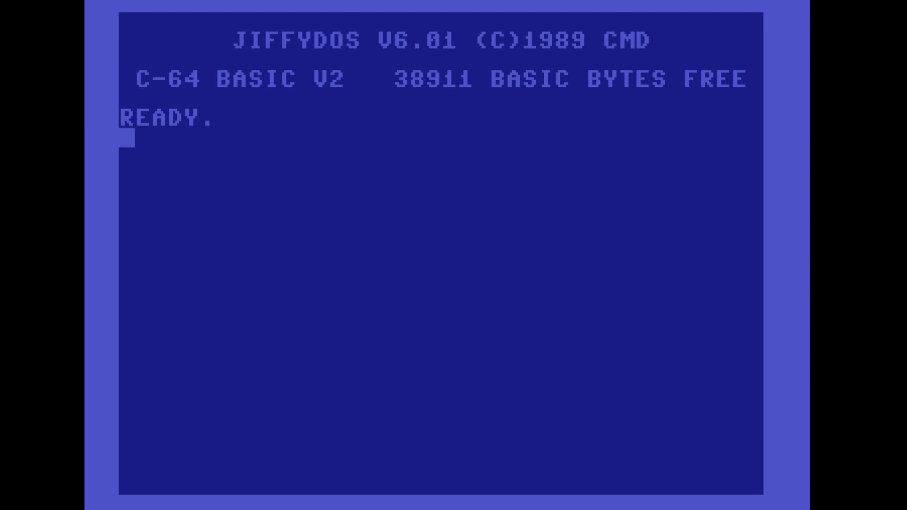
# List the mounted disk's directory with @$, showing HELLO-WORLD and 663 blocks free.
pyautogui.write('@')
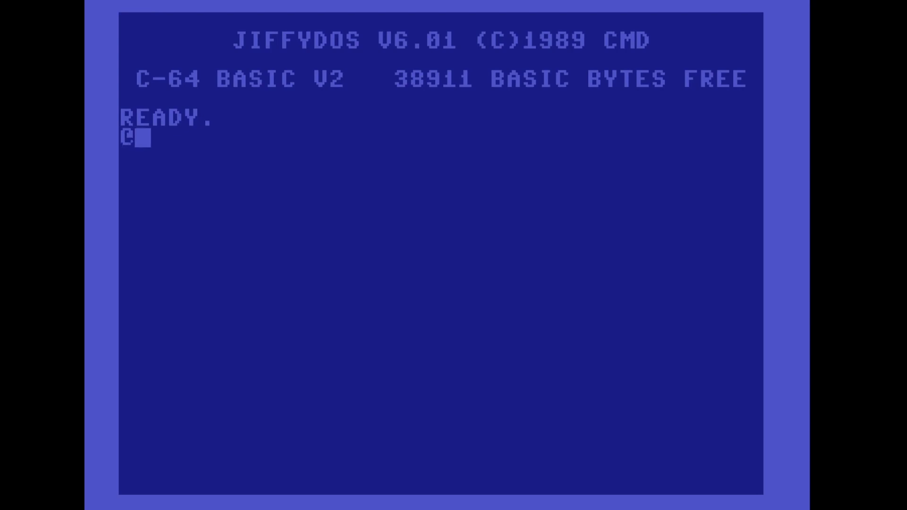
pyautogui.write('$')
pyautogui.press('Return')
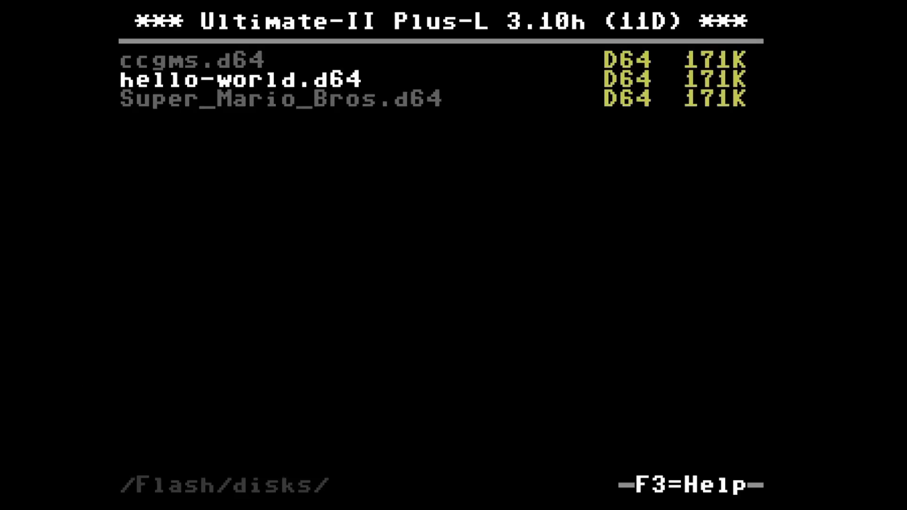
# Go to /Flash/roms/ and set the stock 1541.rom as the 1541 drive ROM.
pyautogui.press('Left')
pyautogui.press('Down')
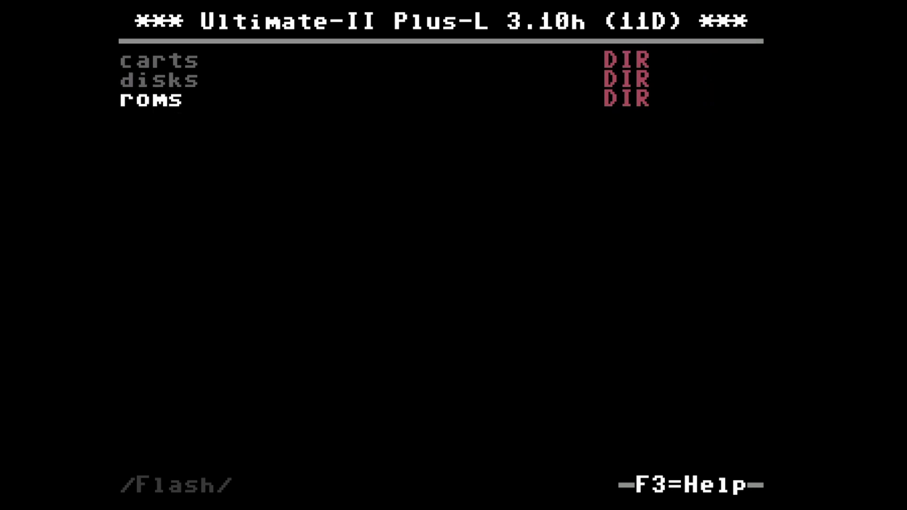
pyautogui.press('Return')
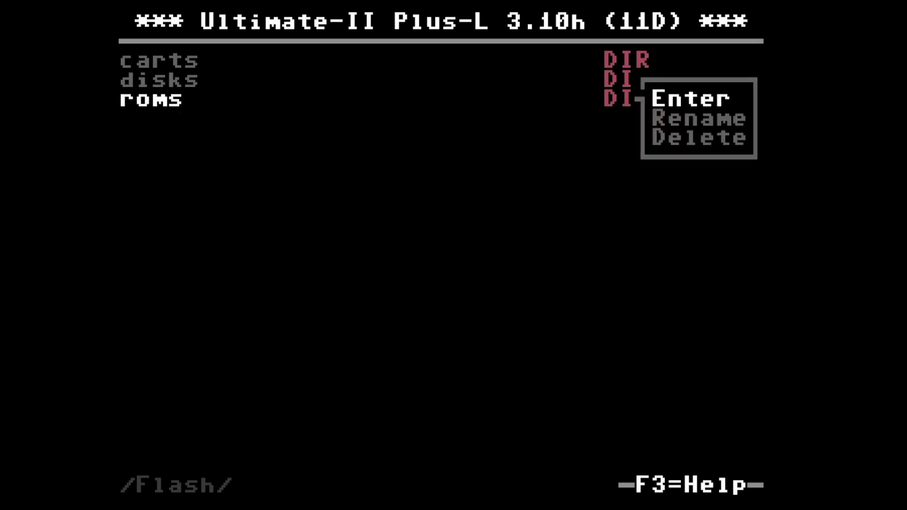
pyautogui.press('Return')
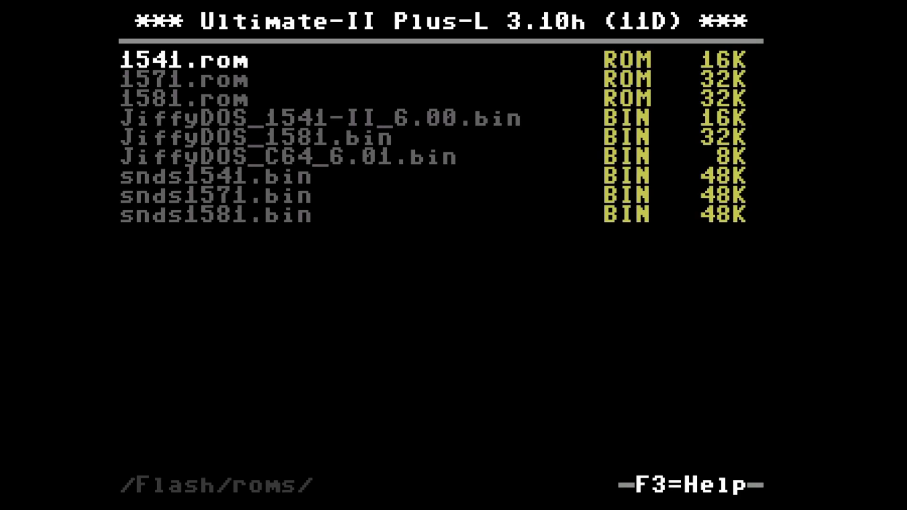
pyautogui.press('Return')
pyautogui.press('Down')
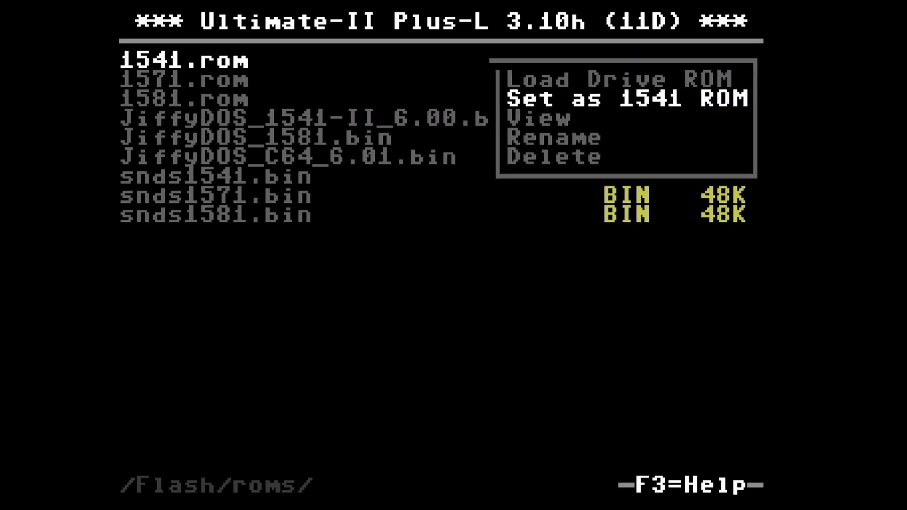
pyautogui.press('Return')
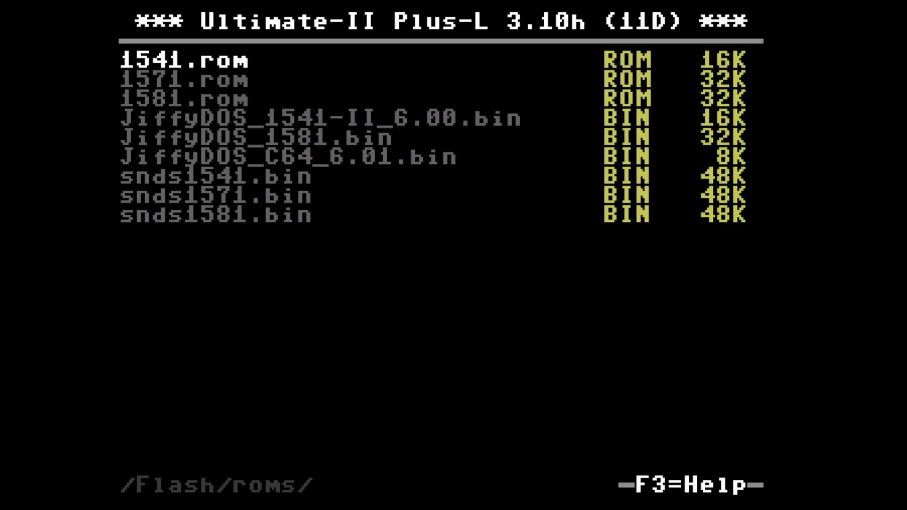
# In C64 and Cartridge Settings, set Alternate Kernal to None and save to Flash.
pyautogui.press('F2')
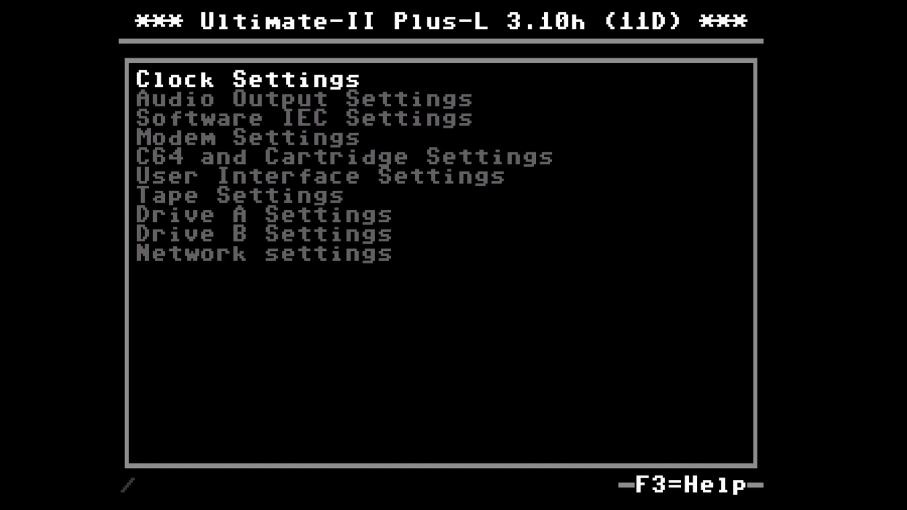
pyautogui.press('Down')
pyautogui.press('Down')
pyautogui.press('Down')
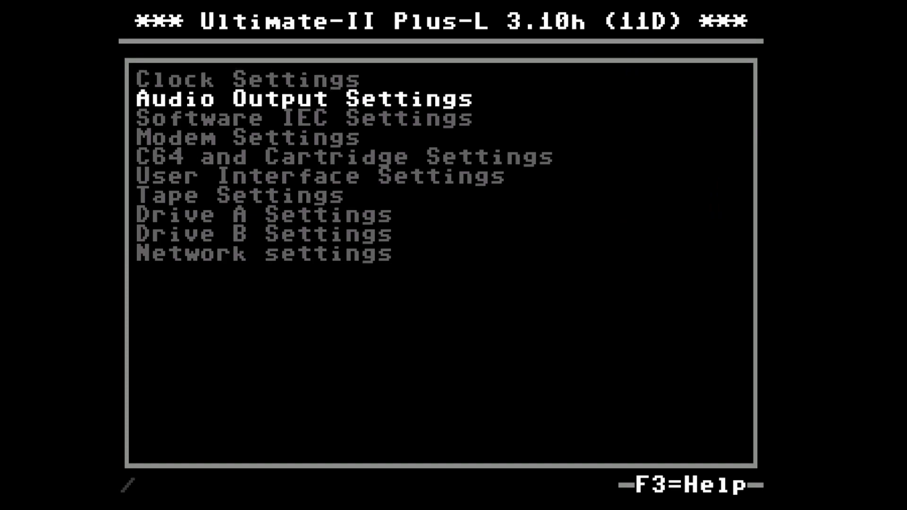
pyautogui.press('Down')
pyautogui.press('Return')
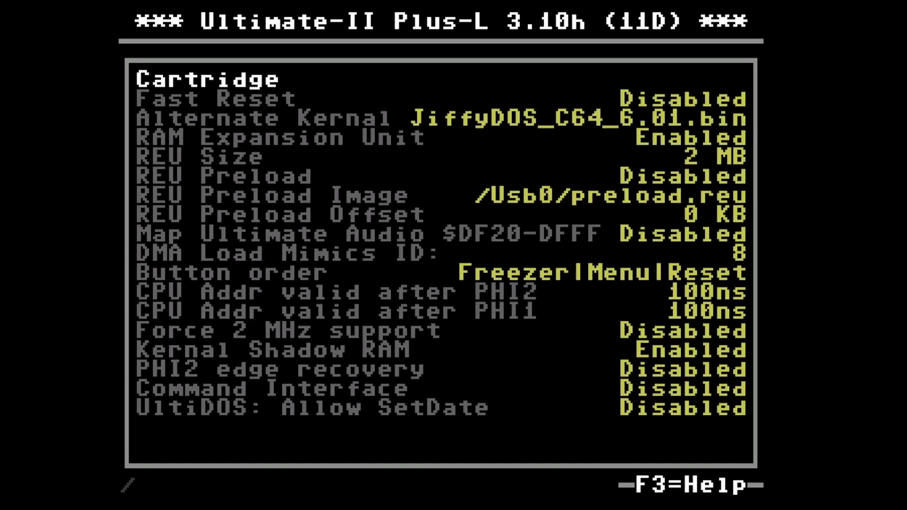
pyautogui.press('Down')
pyautogui.press('Down')
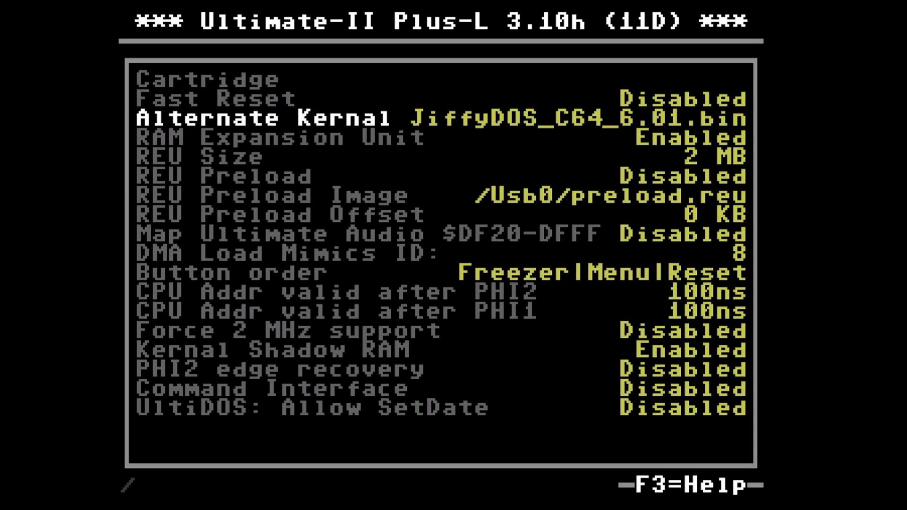
pyautogui.press('Return')
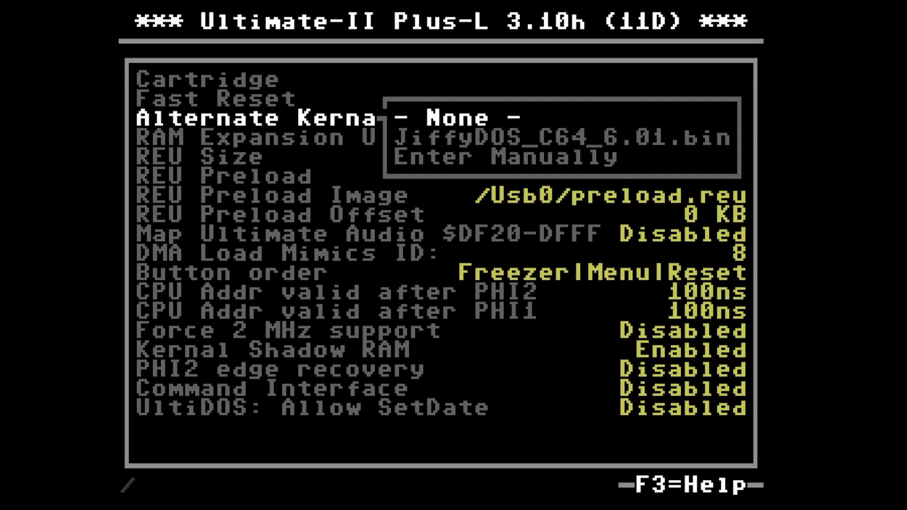
pyautogui.press('Return')
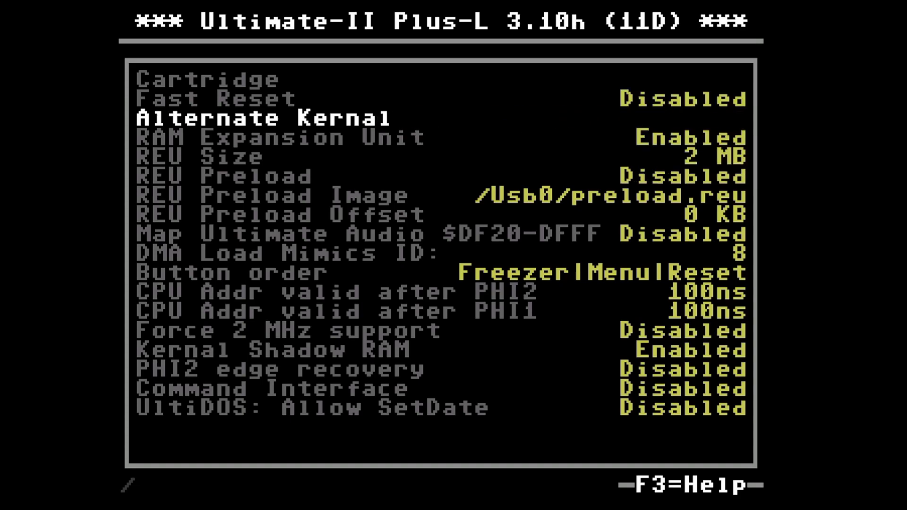
pyautogui.press('Left')
pyautogui.press('Left')
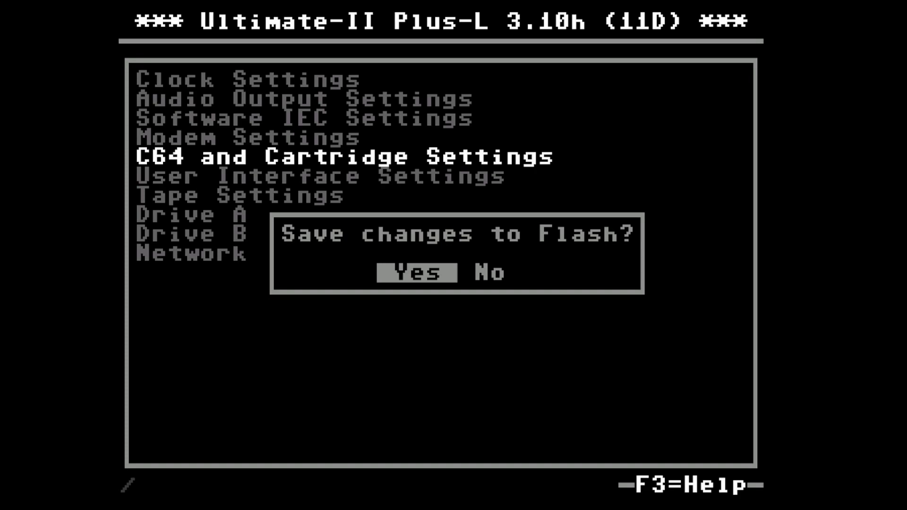
pyautogui.press('Return')
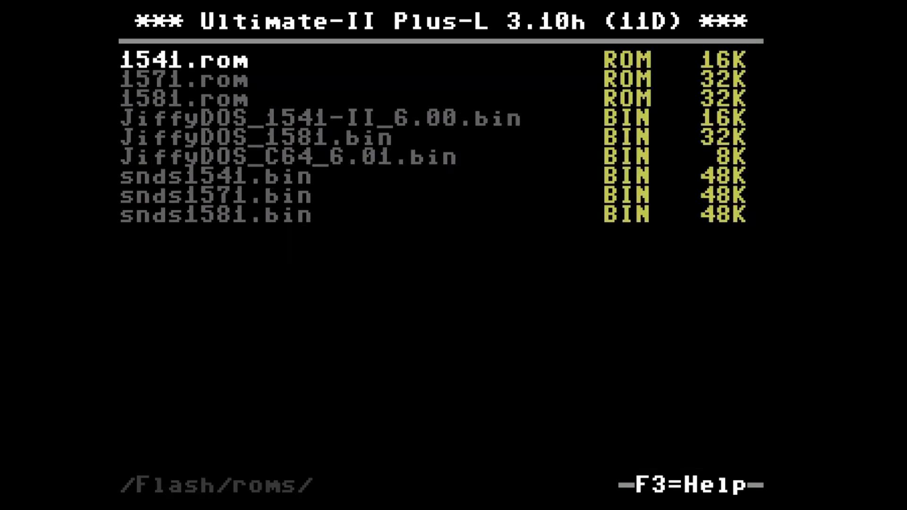